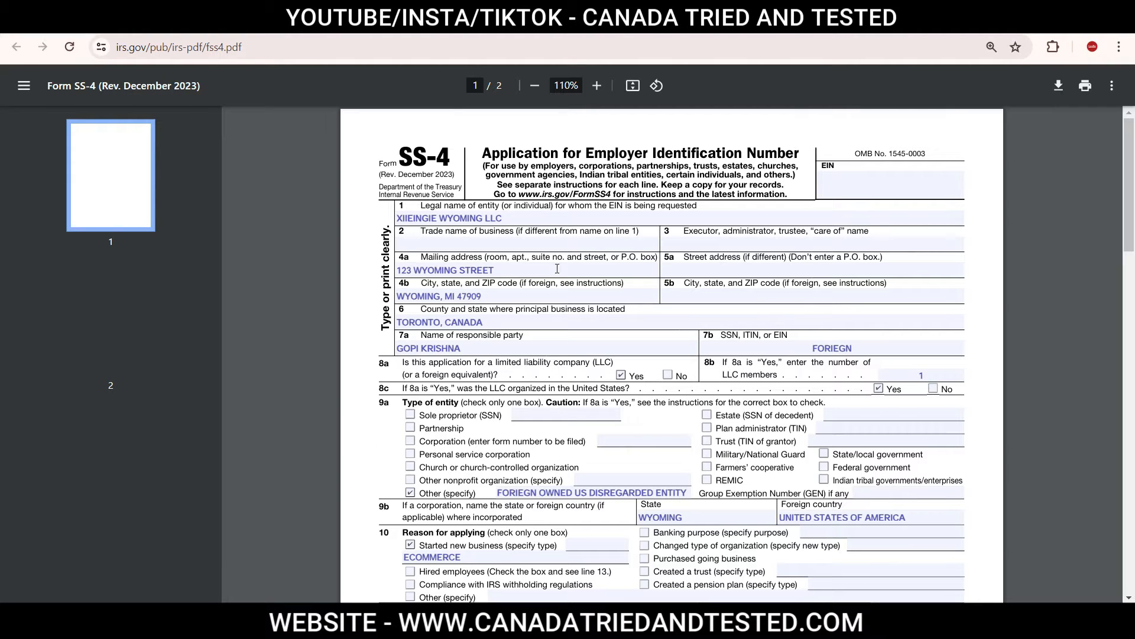
# Step: Examine the title, form number and issuing agency in the header of Form SS-4
pyautogui.moveTo(585, 155); pyautogui.dragTo(799, 152)
pyautogui.click(804, 153)
pyautogui.moveTo(480, 153); pyautogui.dragTo(800, 153)
pyautogui.moveTo(399, 155); pyautogui.dragTo(451, 153)
pyautogui.click(457, 172)
pyautogui.moveTo(380, 194); pyautogui.dragTo(453, 195)
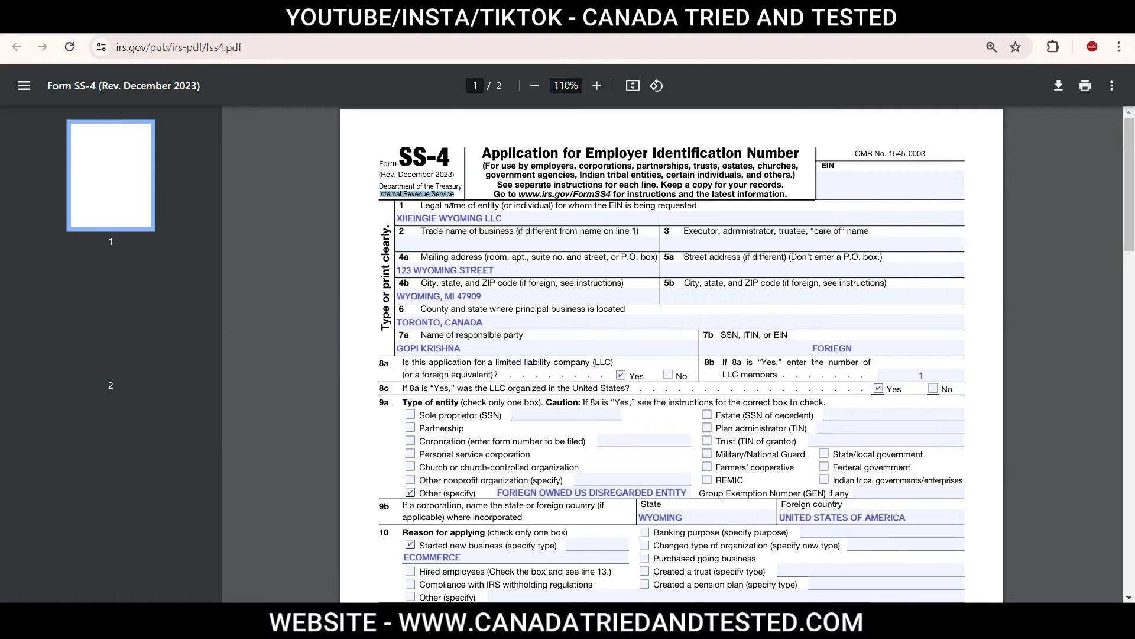
# Step: Open the Form SS-4 PDF from the IRS page about Form SS-4
pyautogui.hotkey('alt', 'Left')
pyautogui.click(294, 40)
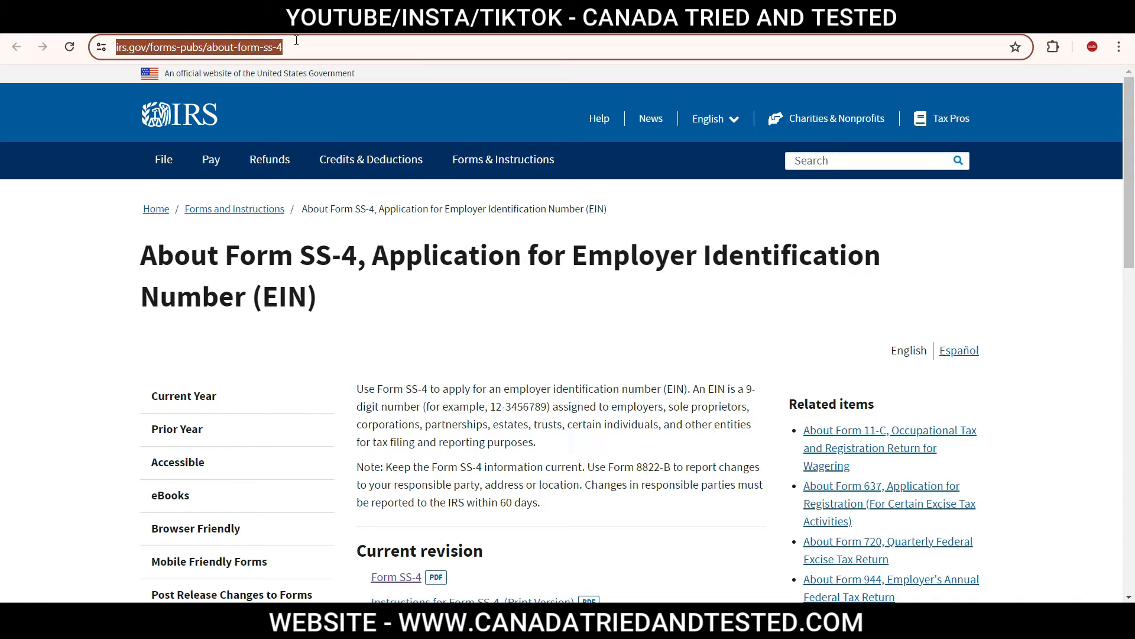
pyautogui.click(393, 579)
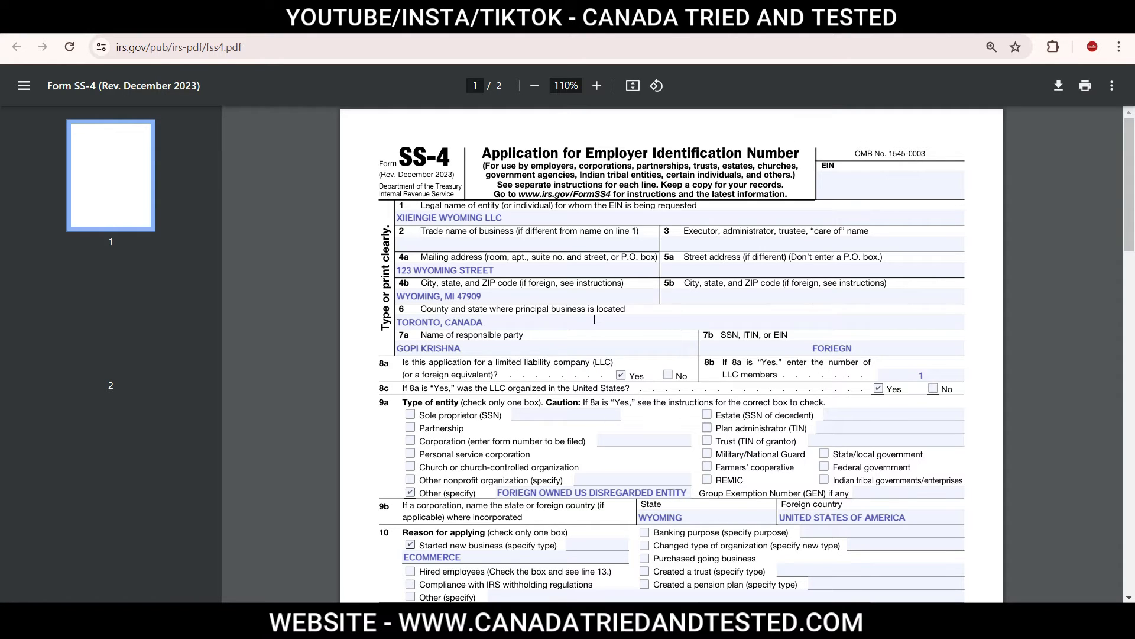
# Step: Review the principal business location on line 6 and the number of LLC members on line 8b
pyautogui.click(417, 320)
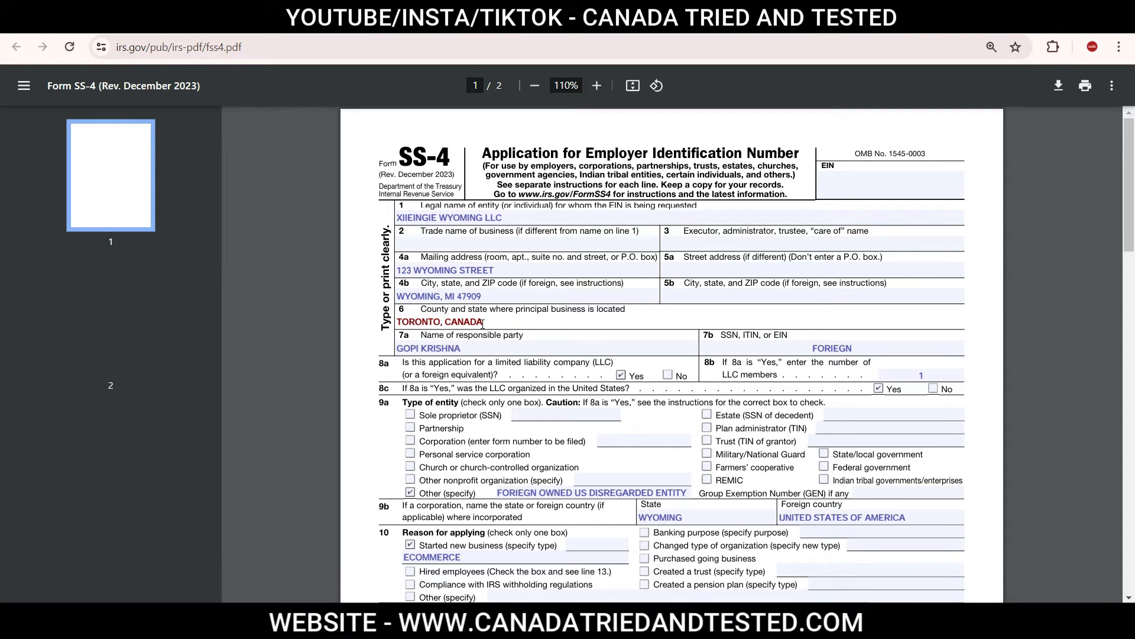
pyautogui.click(1000, 336)
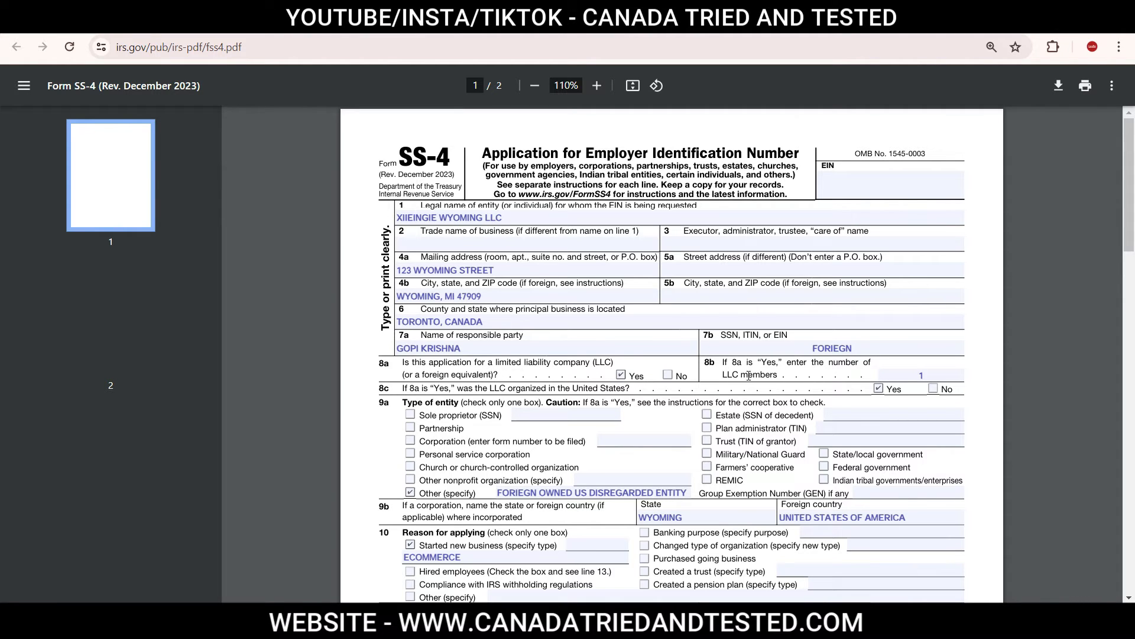
pyautogui.click(923, 376)
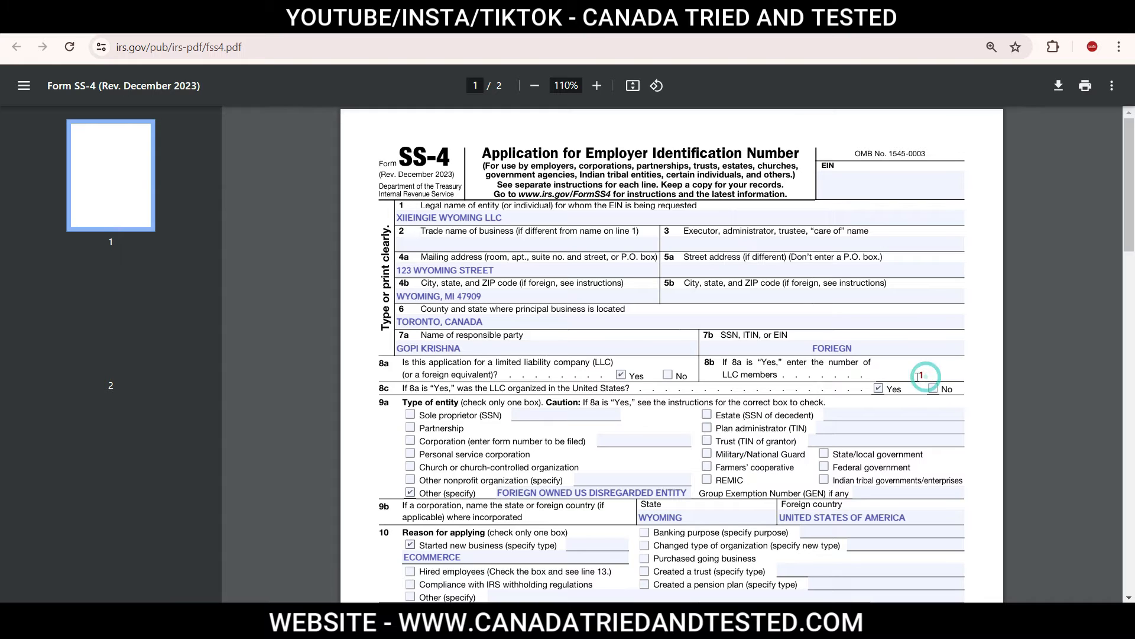
pyautogui.click(984, 374)
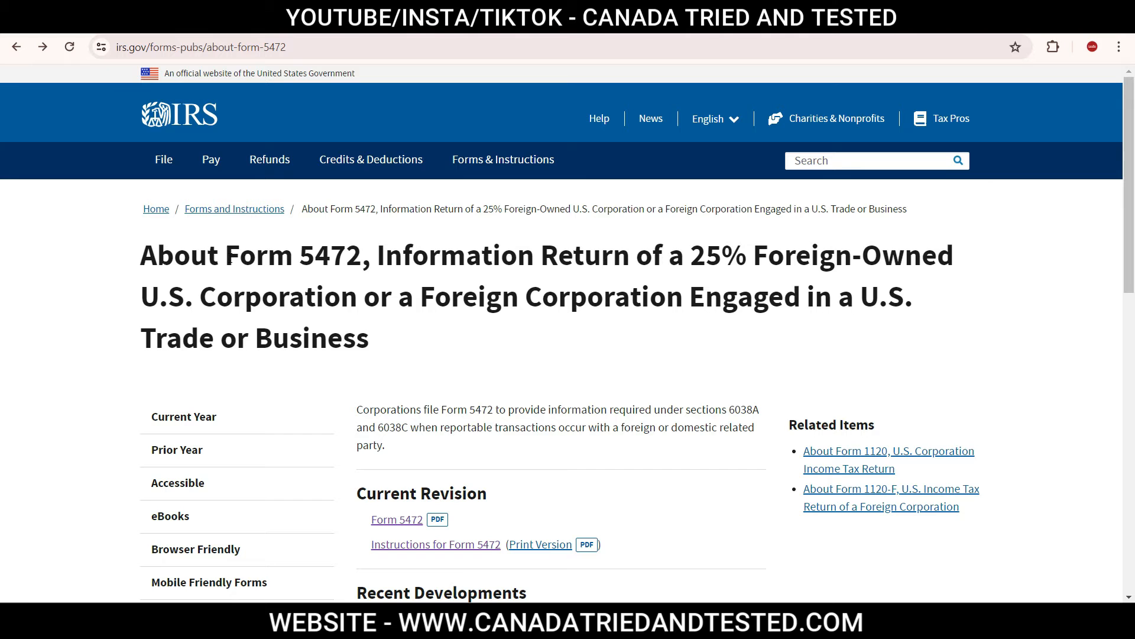
# Step: View the IRS page about Form 5472 and open the current revision of that form
pyautogui.moveTo(227, 255); pyautogui.dragTo(358, 251)
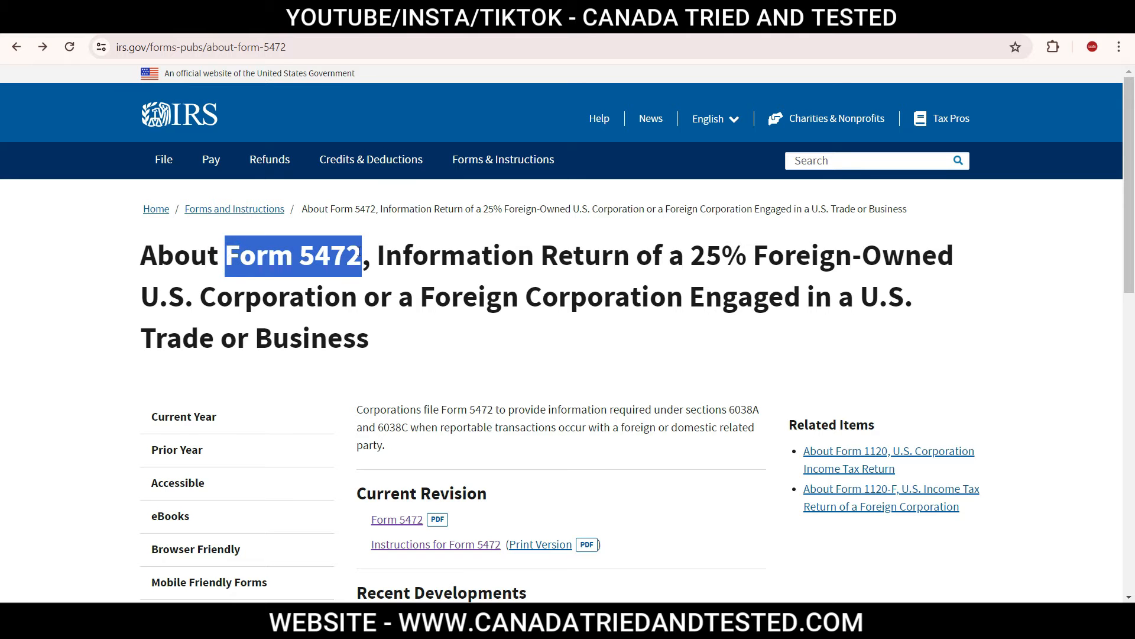
pyautogui.click(381, 520)
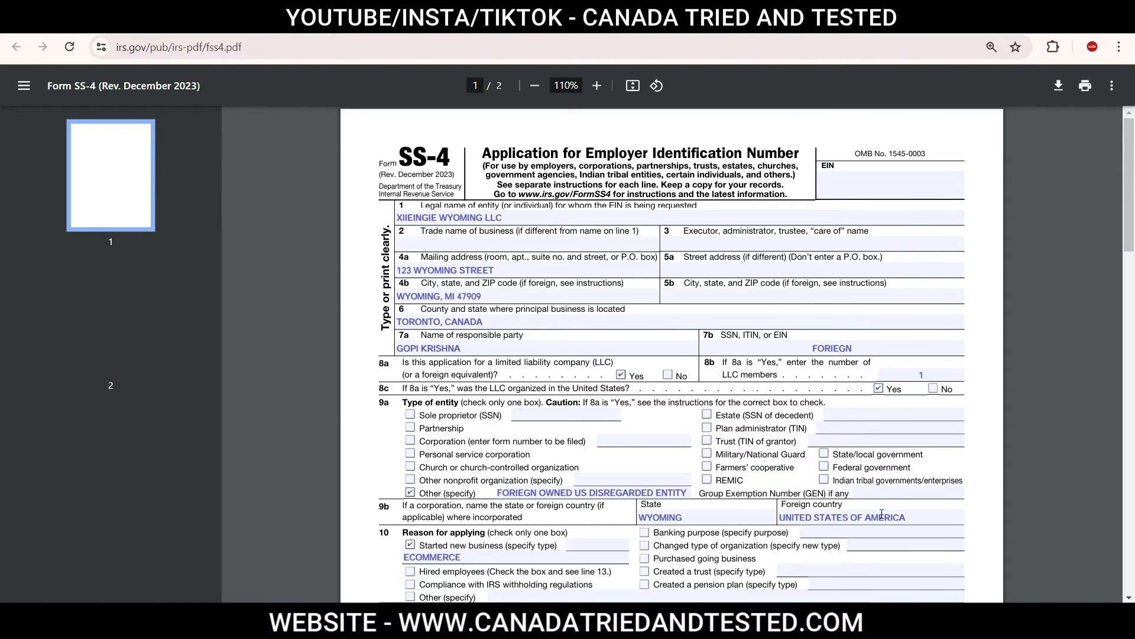
# Step: Review the date the business started on line 11 of Form SS-4
pyautogui.scroll(-7, 424, 504)
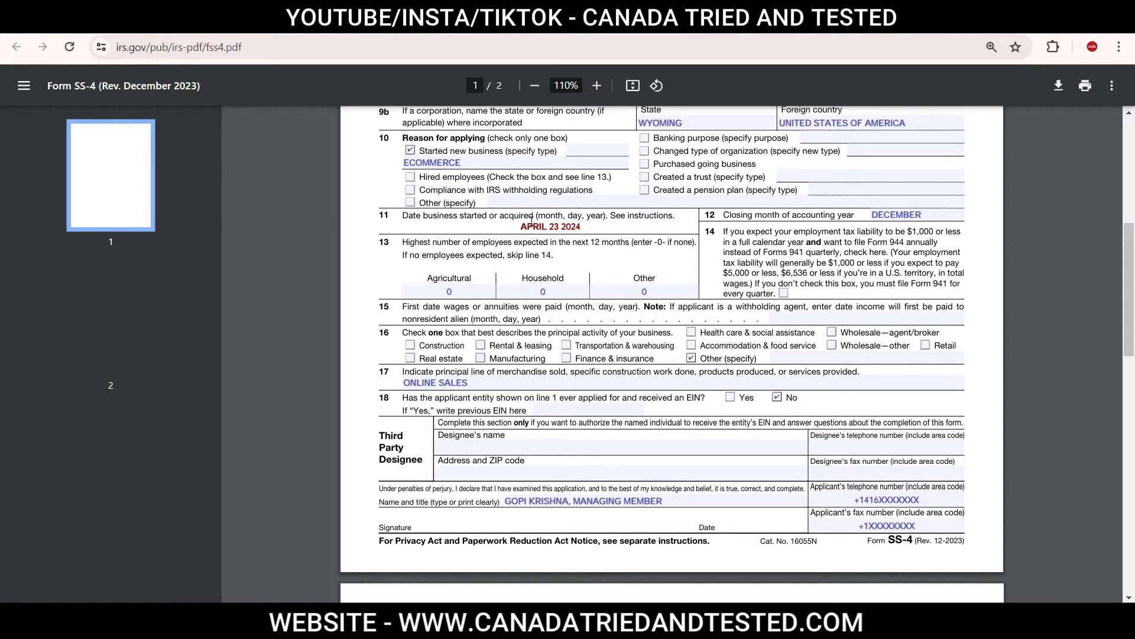
pyautogui.moveTo(521, 227); pyautogui.dragTo(597, 227)
pyautogui.moveTo(518, 227); pyautogui.dragTo(598, 228)
pyautogui.click(602, 231)
pyautogui.click(572, 244)
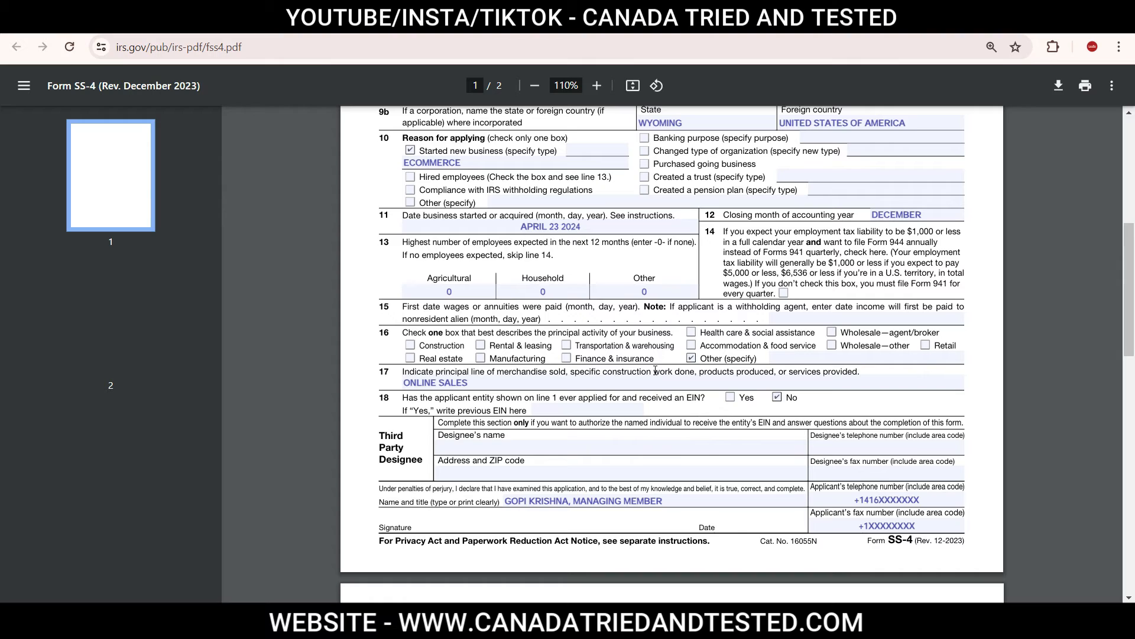
# Step: Specify ECOMMERCE as the Other principal business activity on line 16
pyautogui.click(819, 359)
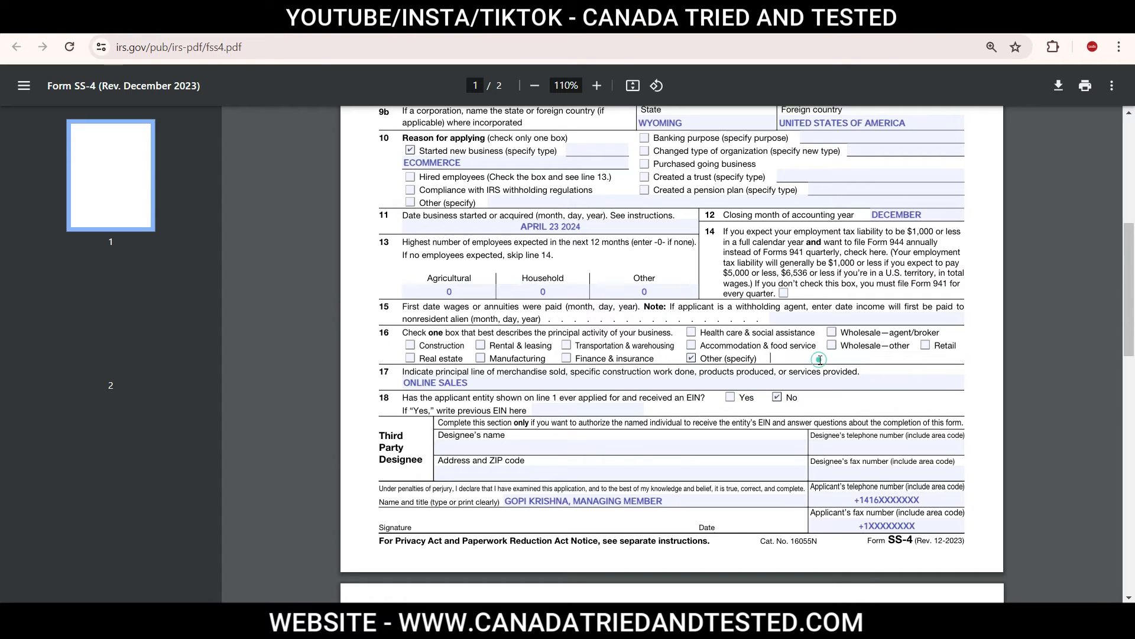
pyautogui.write('ECOMMERCE')
pyautogui.click(986, 389)
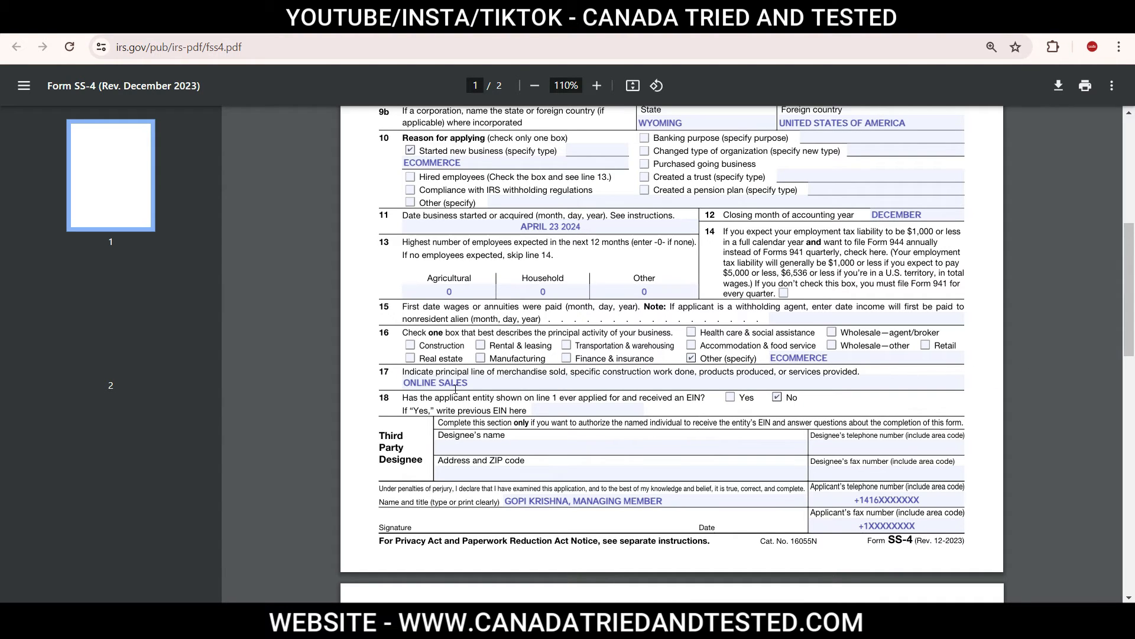
# Step: Extend the line 17 merchandise description to read ONLINE SALES OF FITNESS PRODUCT
pyautogui.click(487, 384)
pyautogui.write('OF FITNESS PRODUCT')
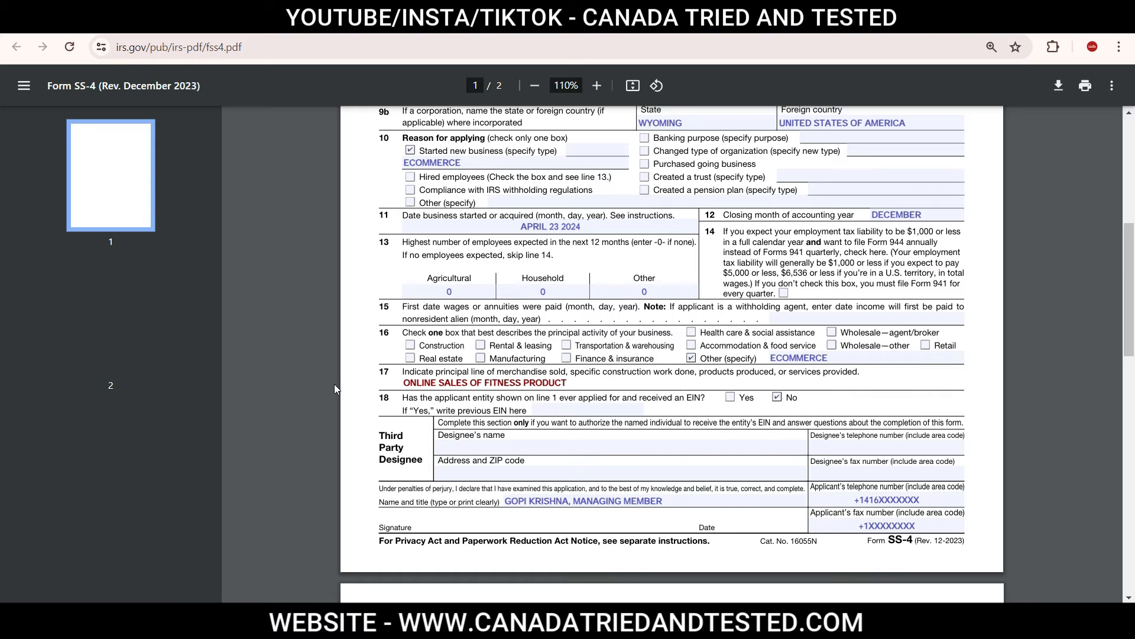
pyautogui.click(371, 398)
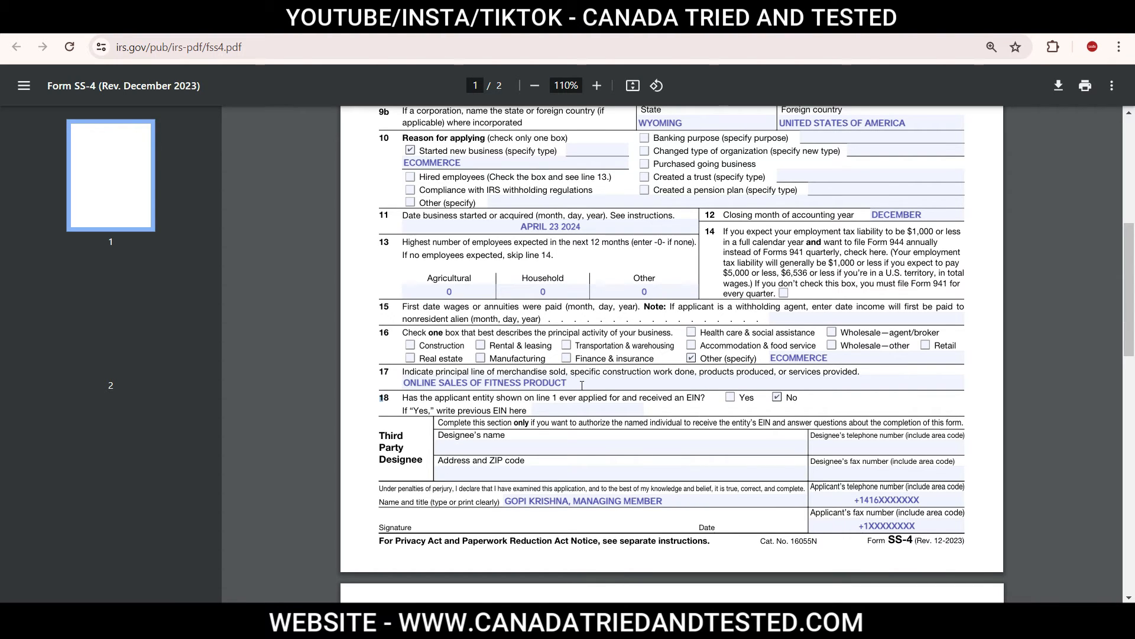
pyautogui.click(391, 400)
# Step: Examine the Third Party Designee section of Form SS-4
pyautogui.moveTo(379, 432); pyautogui.dragTo(425, 461)
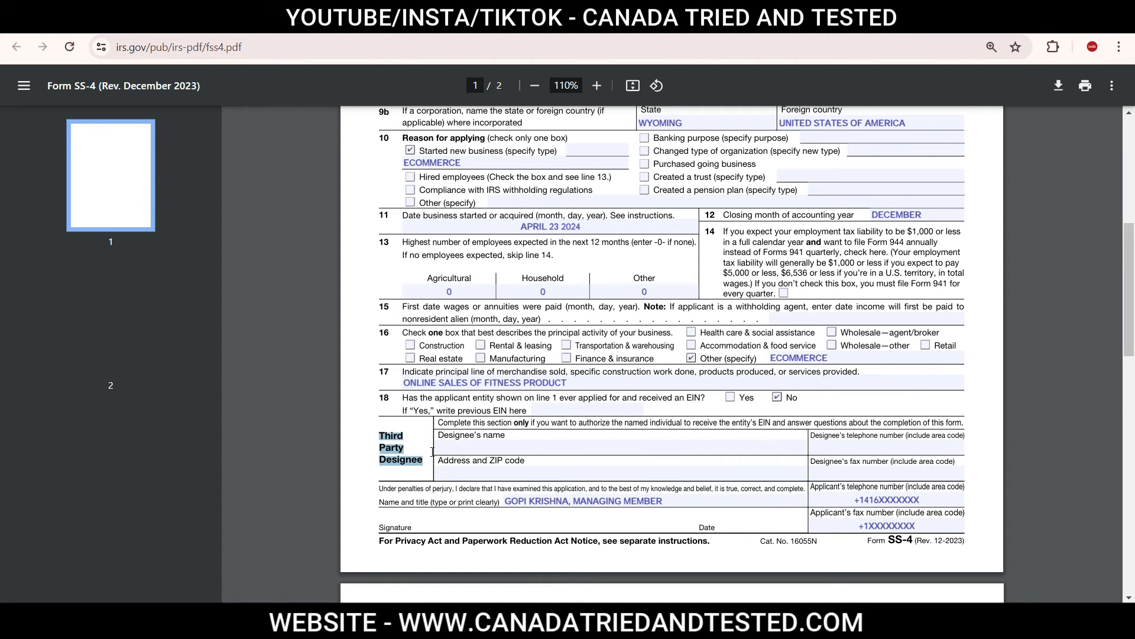
pyautogui.click(431, 445)
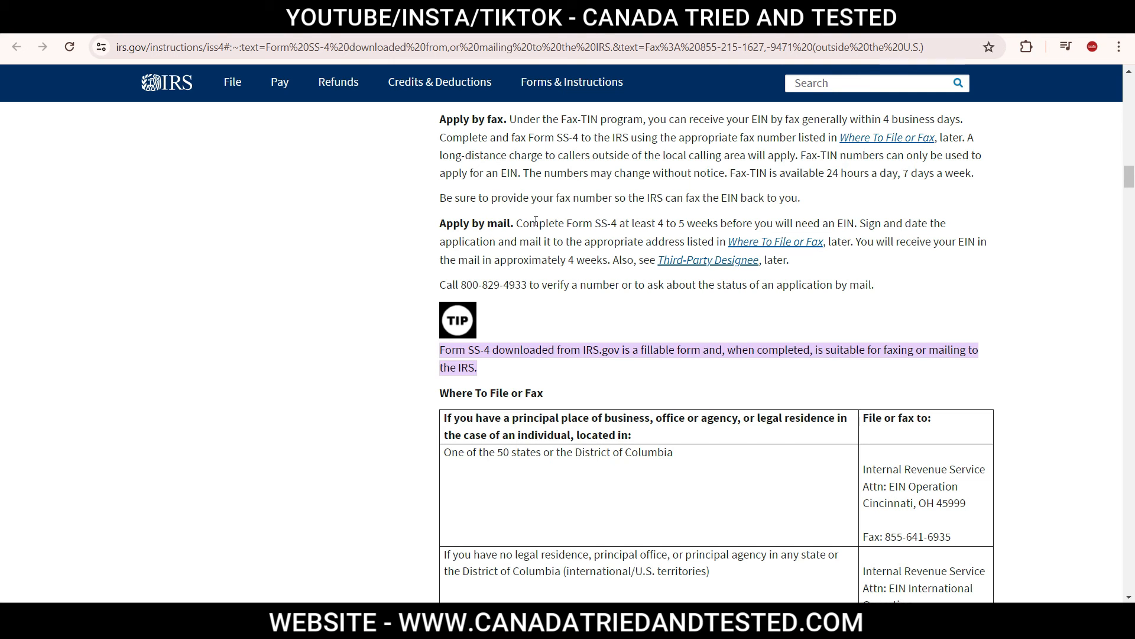
# Step: Examine the IRS mailing address for applicants in the 50 states and the lead time for applying by mail in the SS-4 instructions
pyautogui.moveTo(861, 474); pyautogui.dragTo(977, 507)
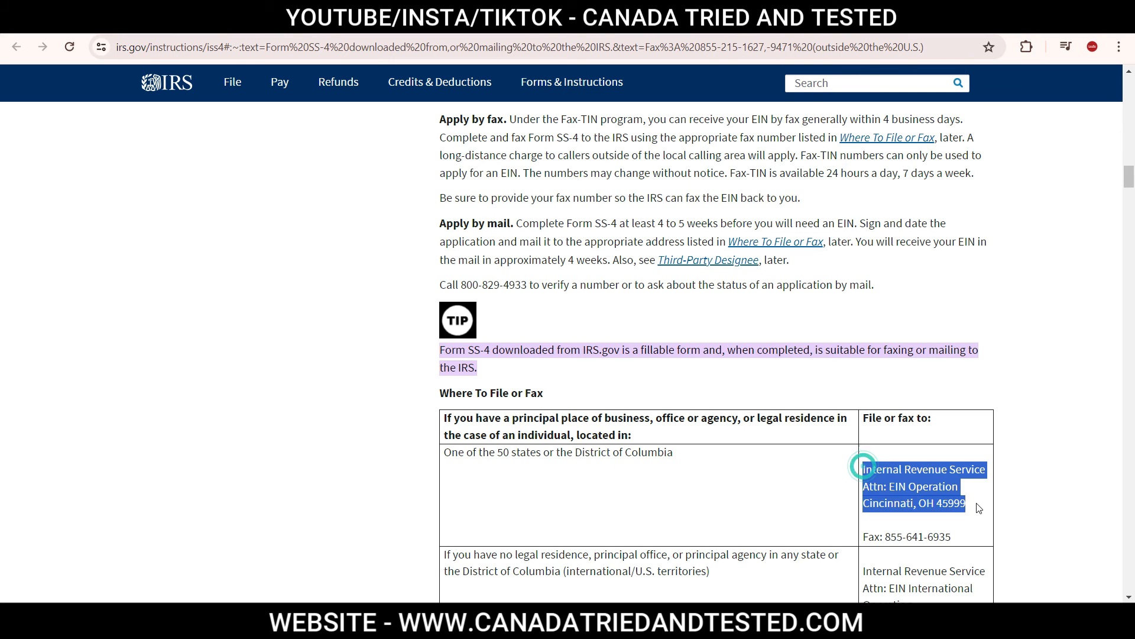
pyautogui.click(1072, 445)
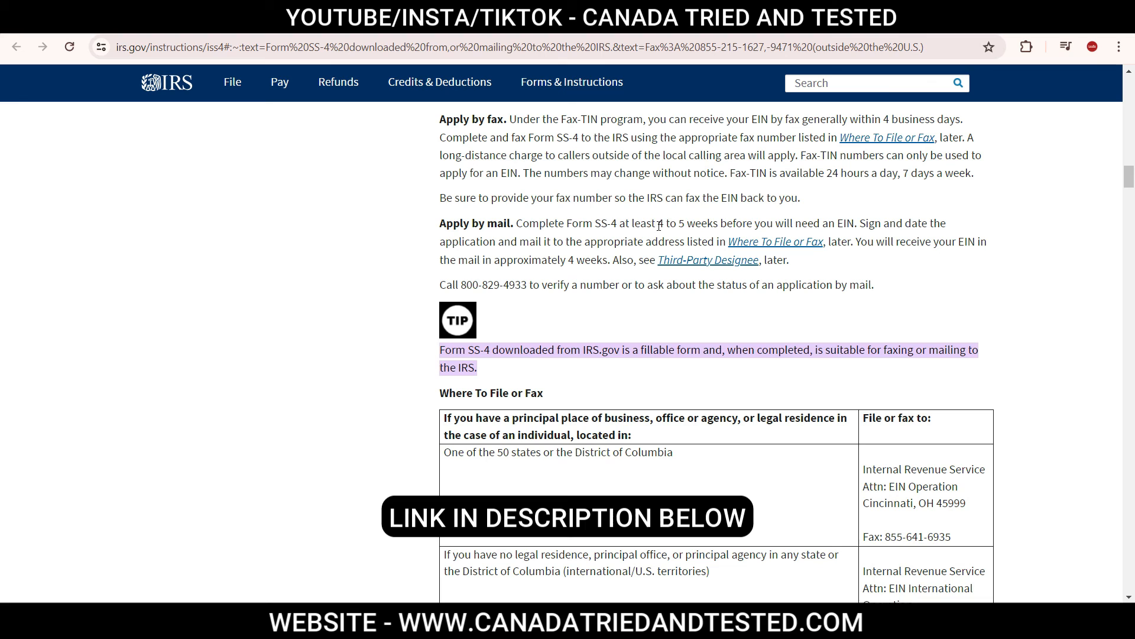
pyautogui.moveTo(659, 225); pyautogui.dragTo(713, 224)
pyautogui.click(719, 223)
# Step: Read the SS-4 instructions on which applicants can obtain an EIN by telephone
pyautogui.scroll(7, 576, 214)
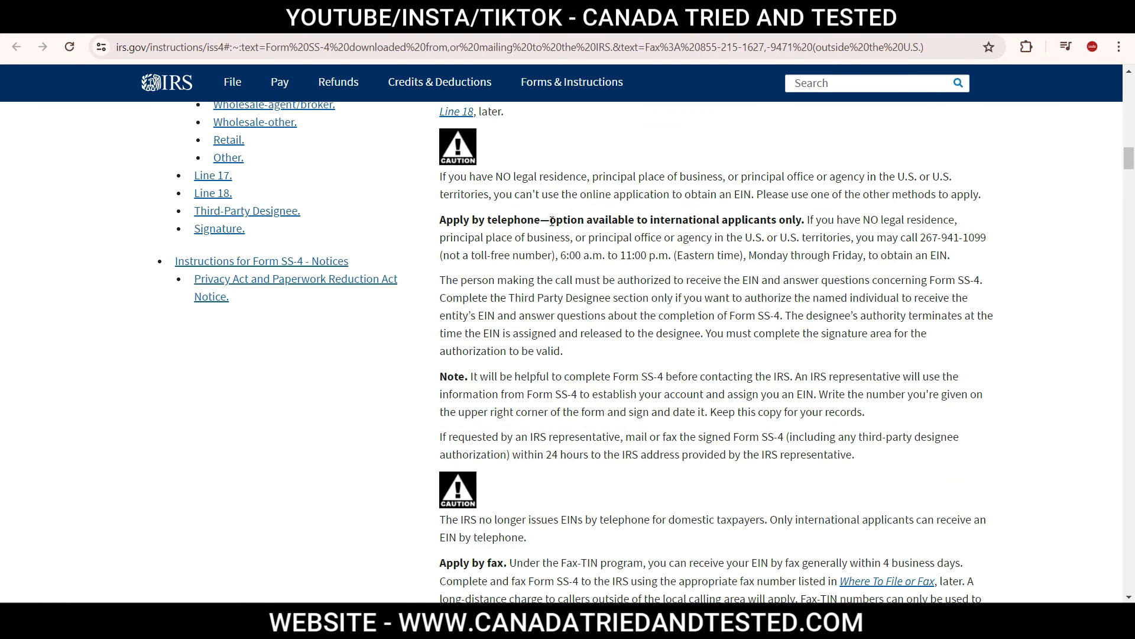
pyautogui.moveTo(550, 220); pyautogui.dragTo(802, 225)
pyautogui.click(802, 225)
pyautogui.moveTo(676, 519); pyautogui.dragTo(994, 536)
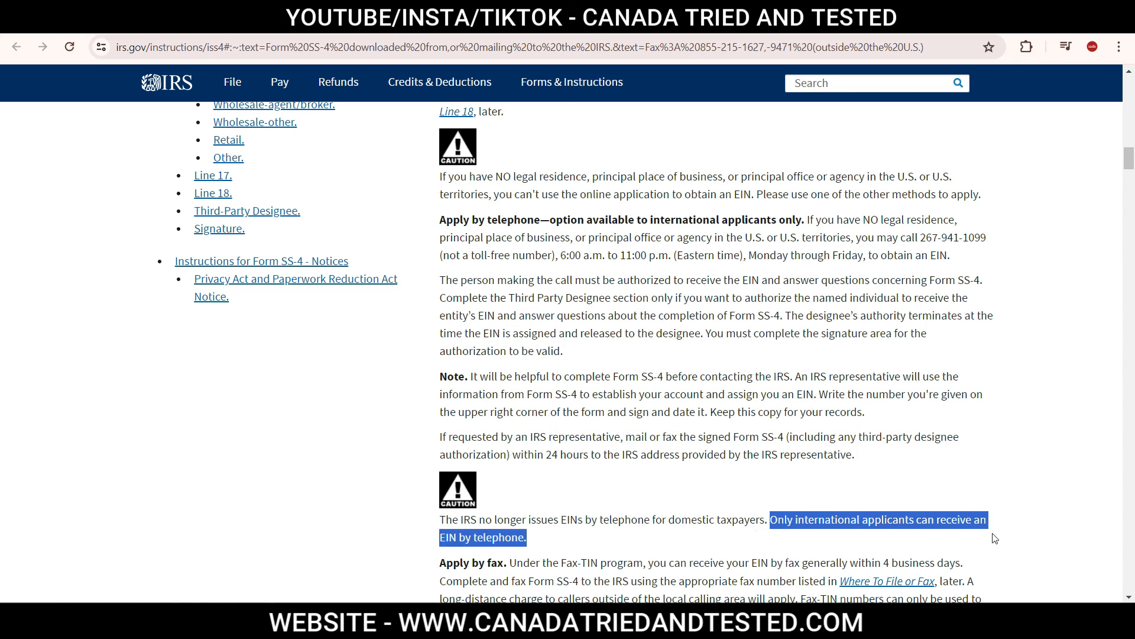
pyautogui.click(995, 549)
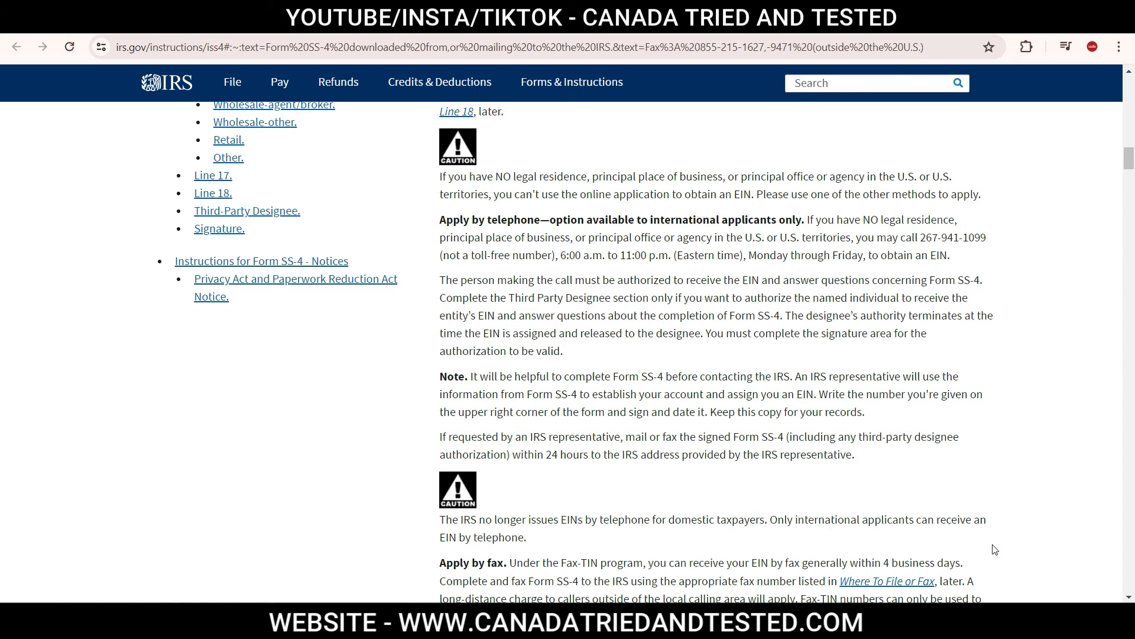